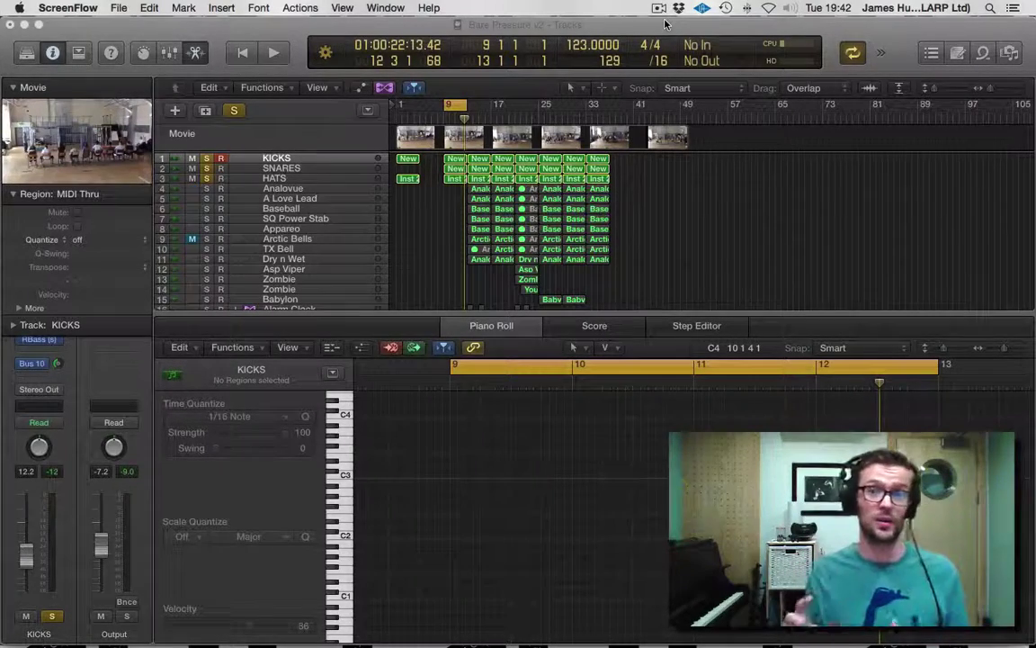
key("ctrl+m")
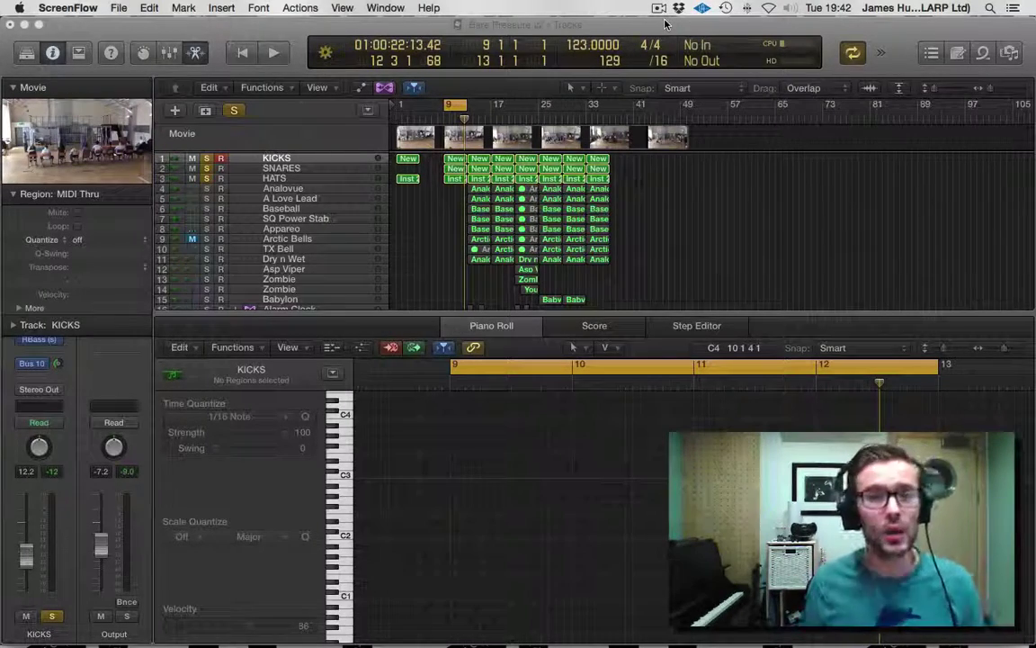
key("ctrl+m")
key("ctrl+m")
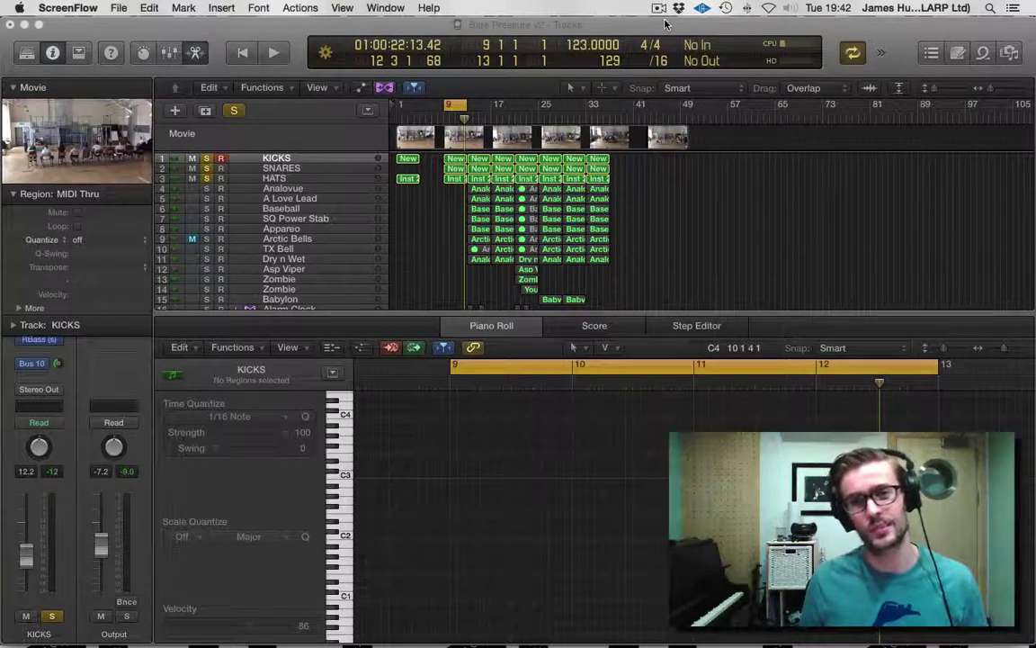
- Set the cycle range to bars 9–17 and play the soloed KICKS, SNARES and HATS tracks
left_click(460, 109)
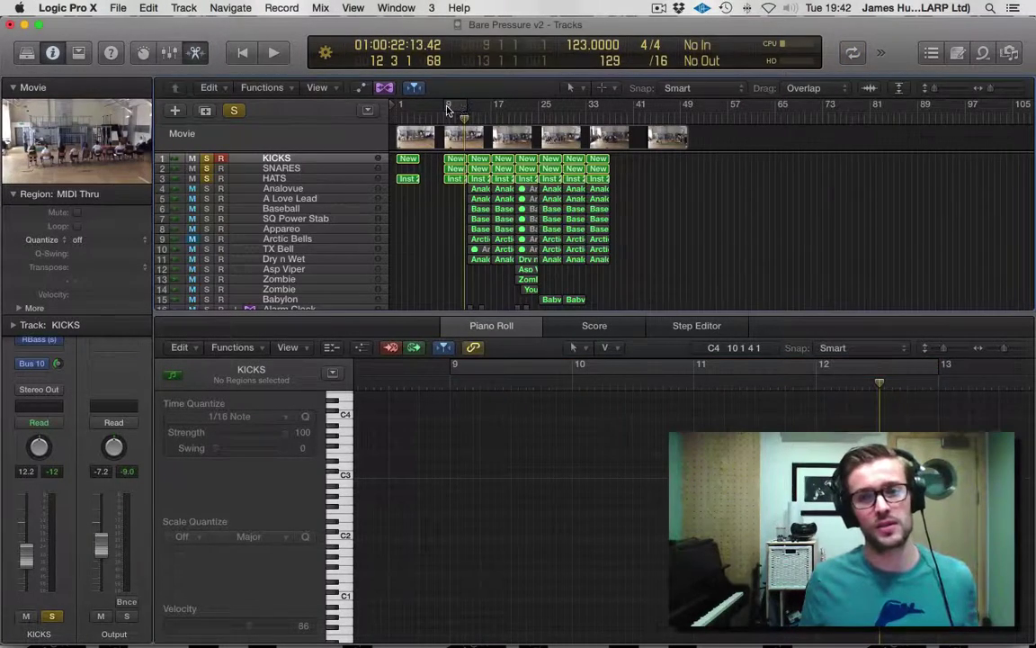
left_click_drag(447, 109, 493, 109)
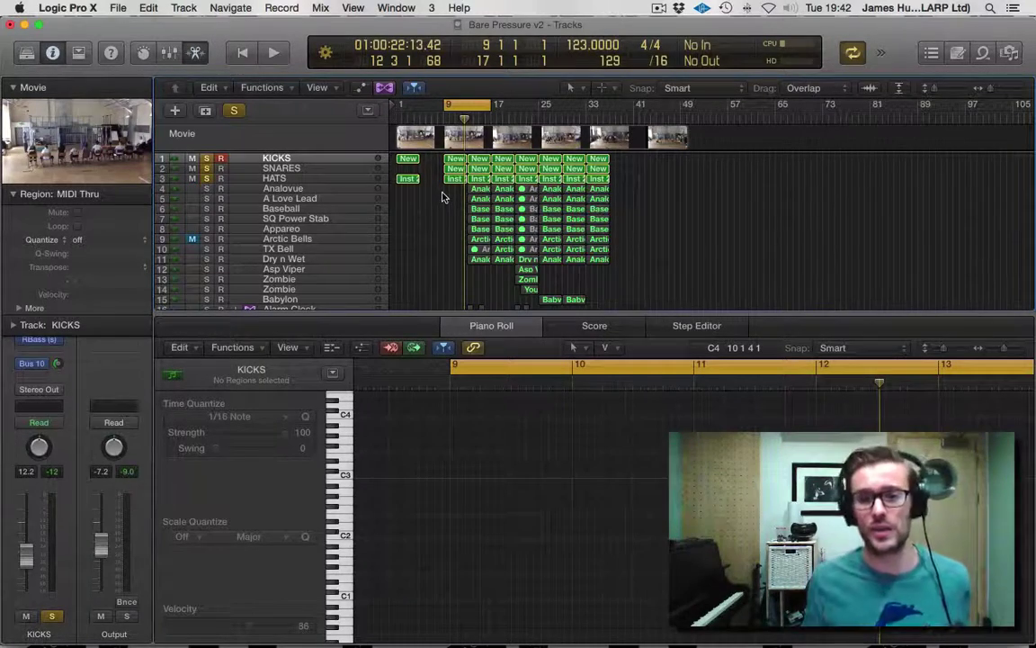
key("space")
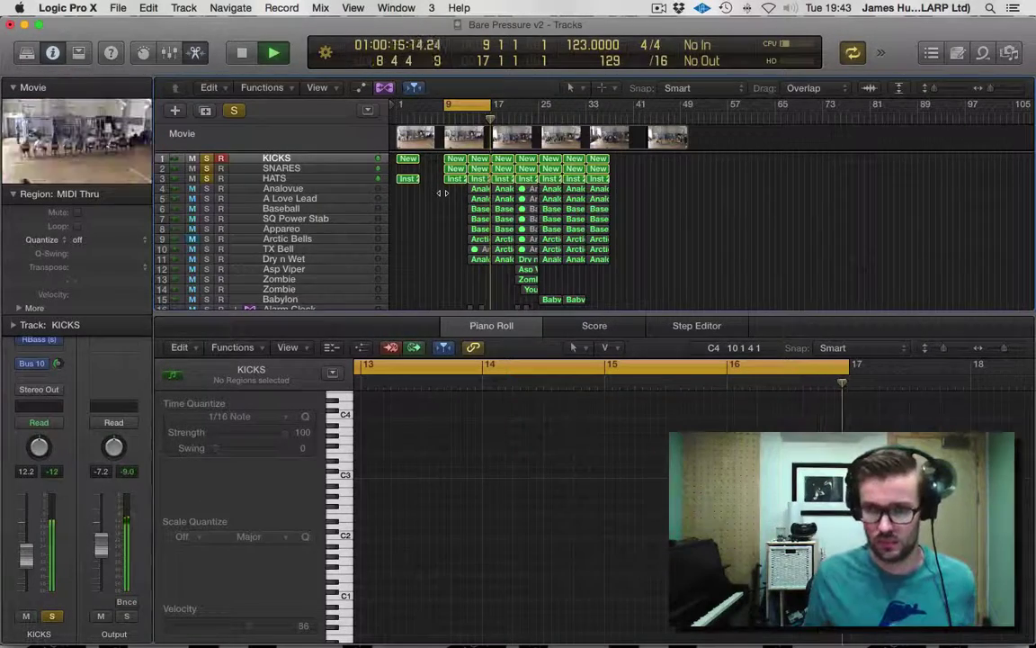
key("space")
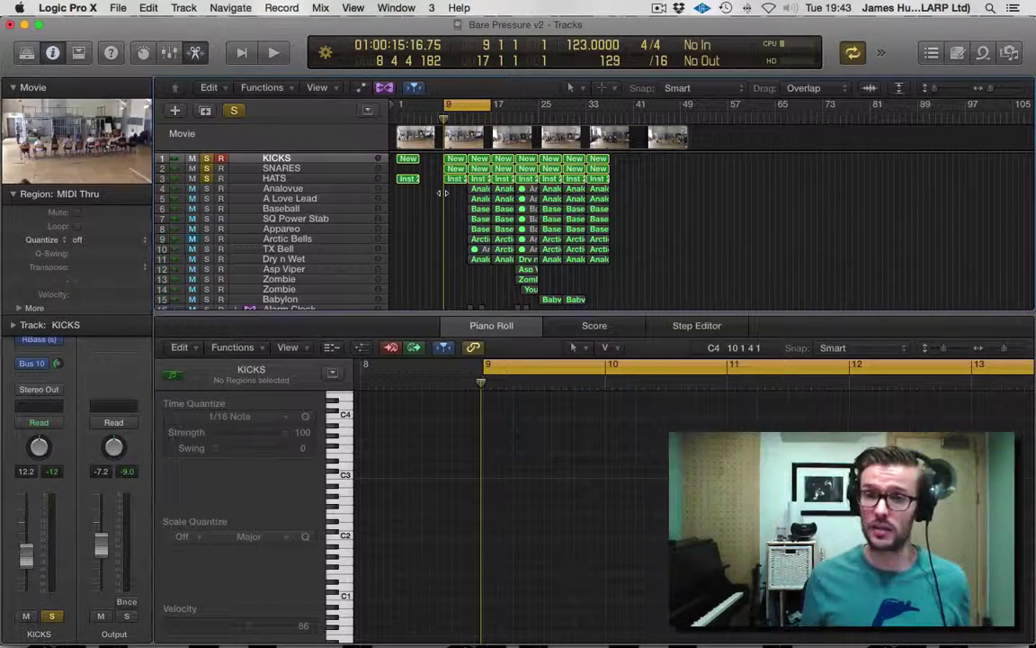
- Open the KICKS region at bar 9 in the piano roll and play it with only KICKS soloed
left_click(454, 160)
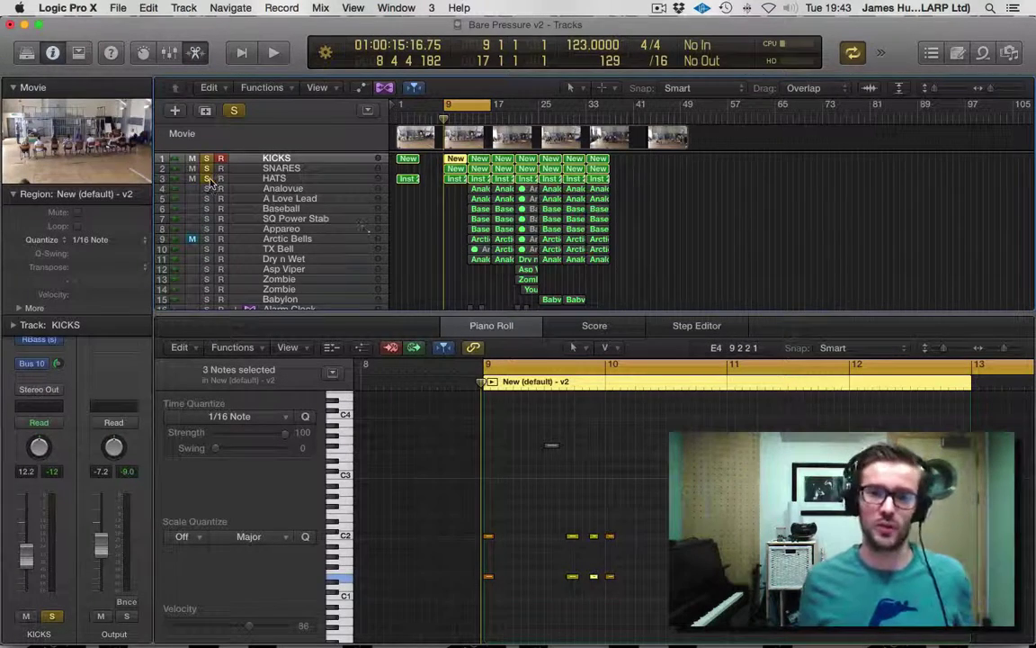
scroll(764, 467, "right", 2)
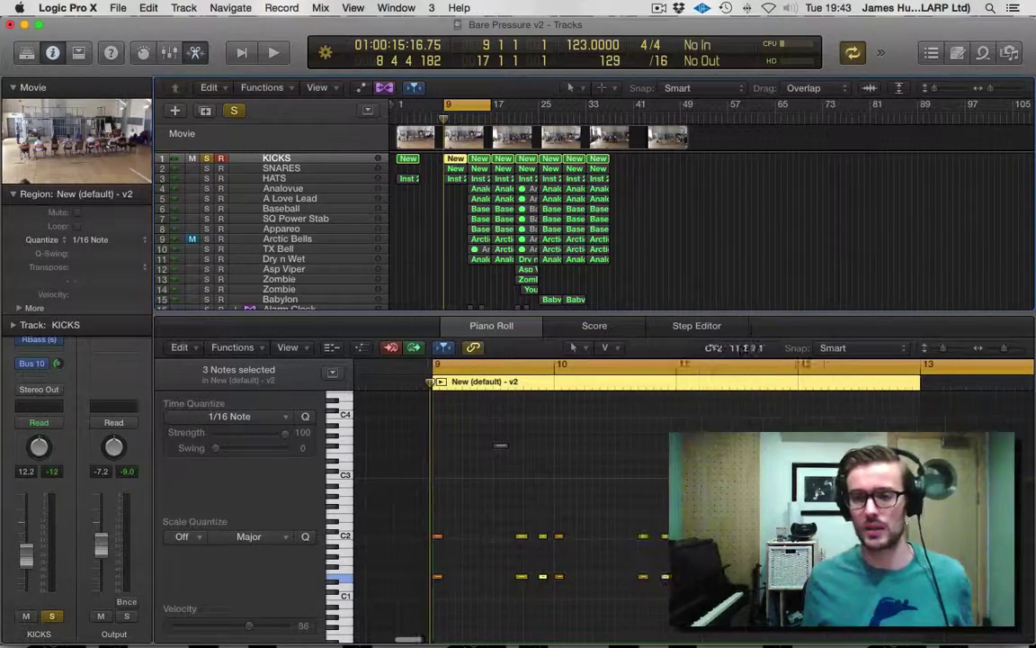
key("space")
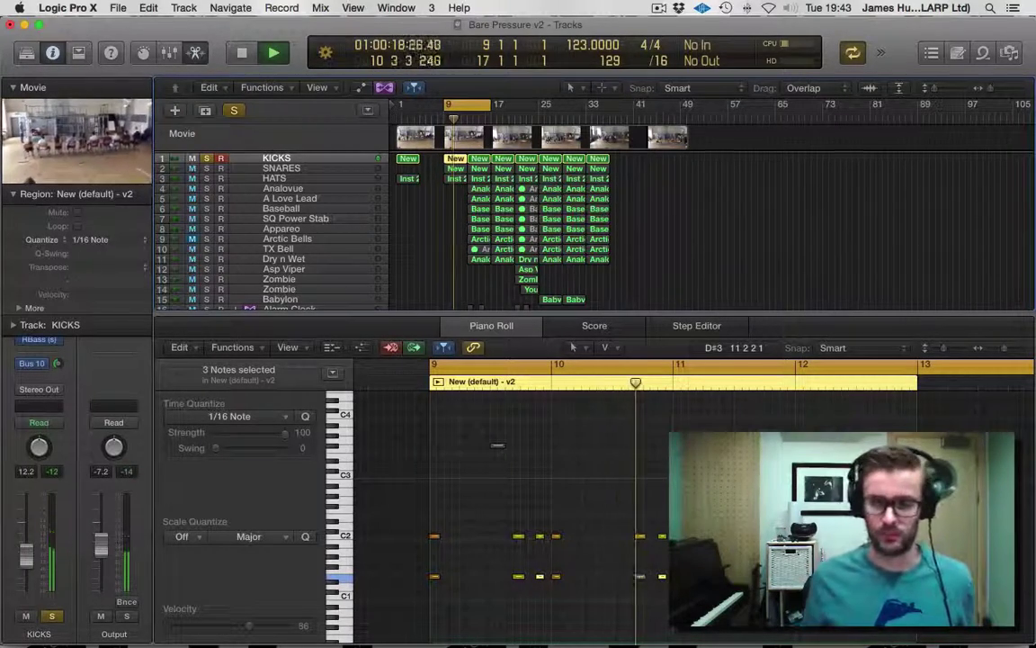
key("space")
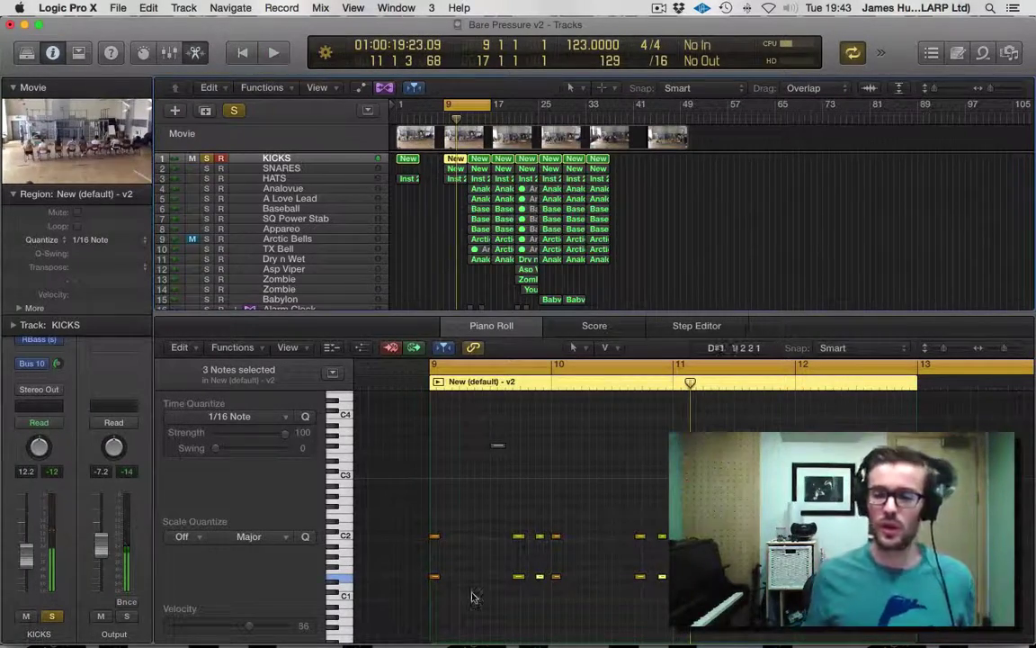
- Audition the paired E1 and C2 kick notes in the second half of bar 9, leaving no note selected
left_click(506, 576)
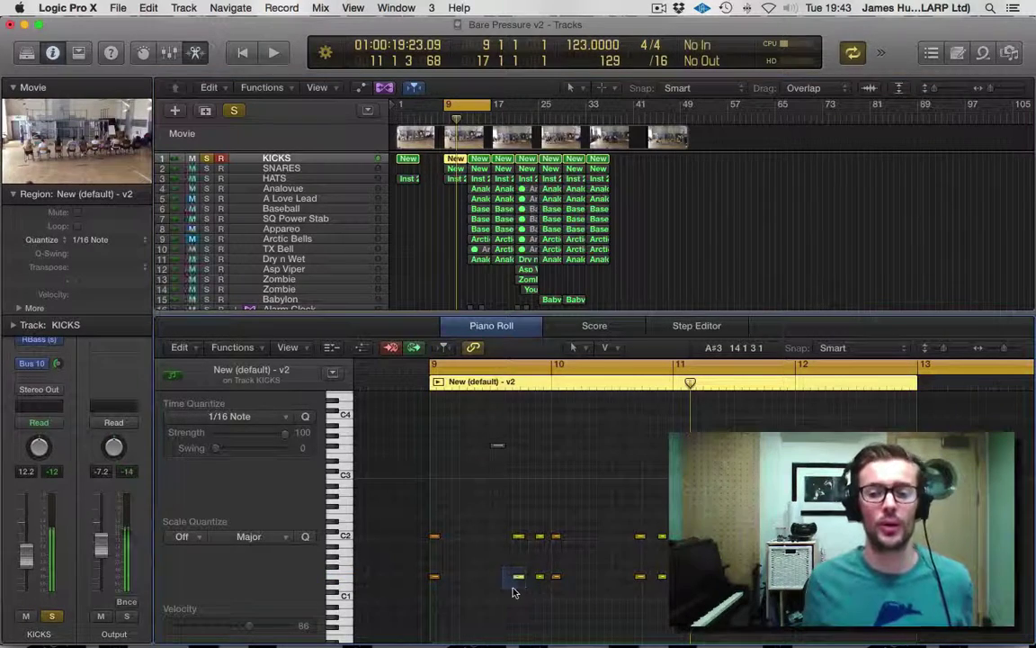
left_click(518, 537)
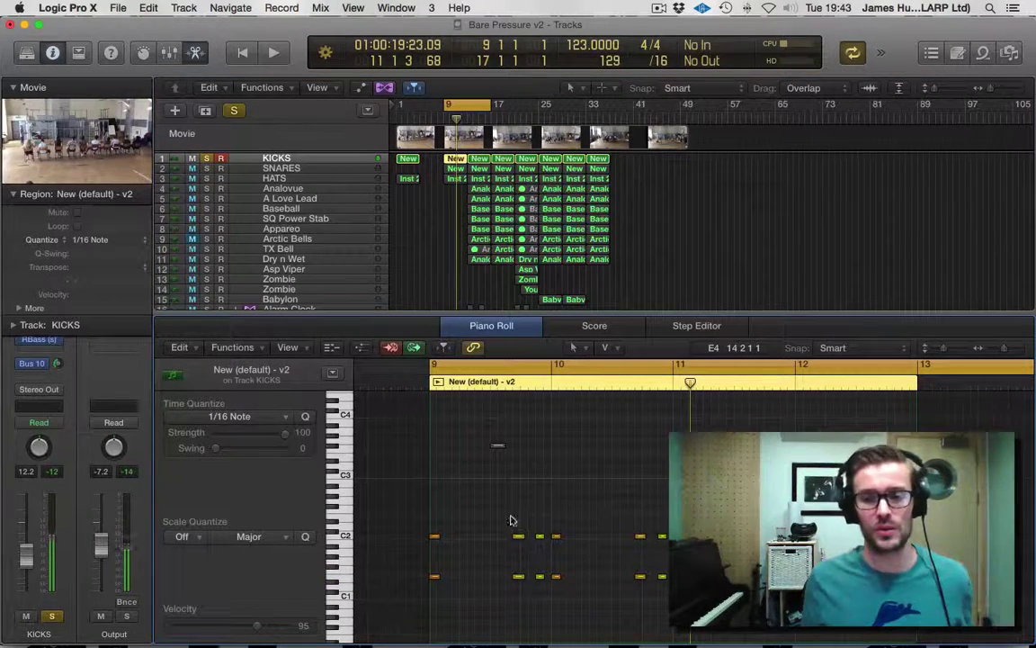
left_click(518, 537)
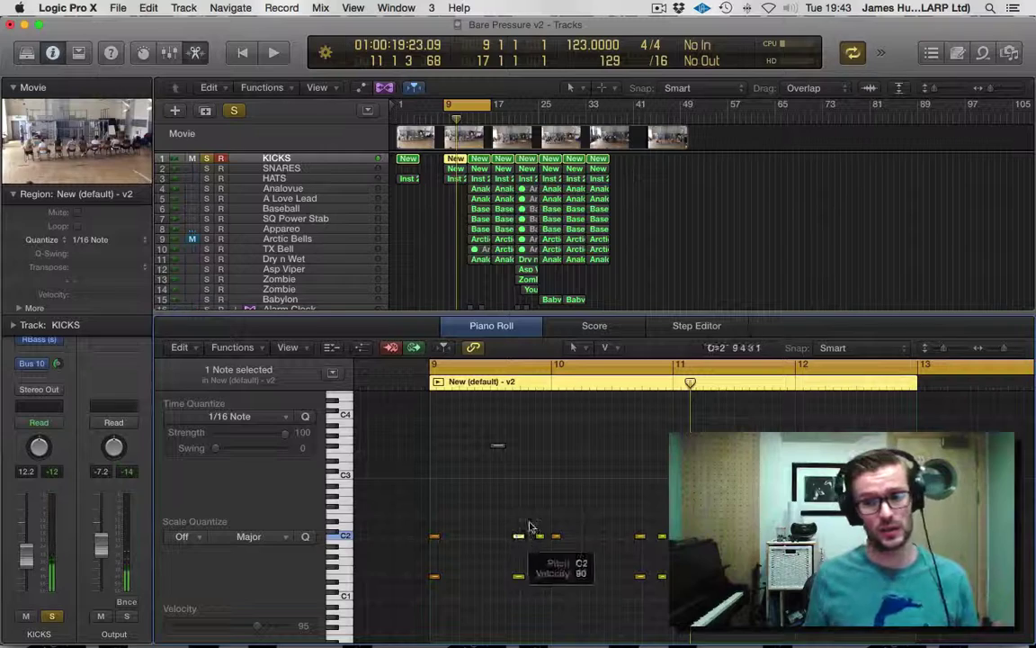
left_click(519, 542)
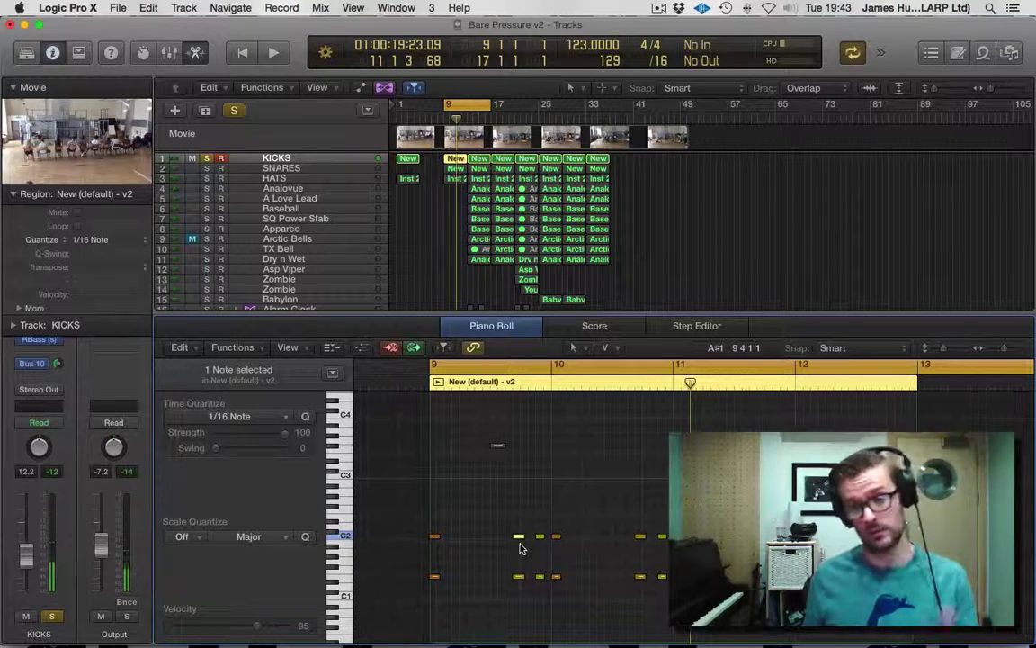
left_click(492, 555)
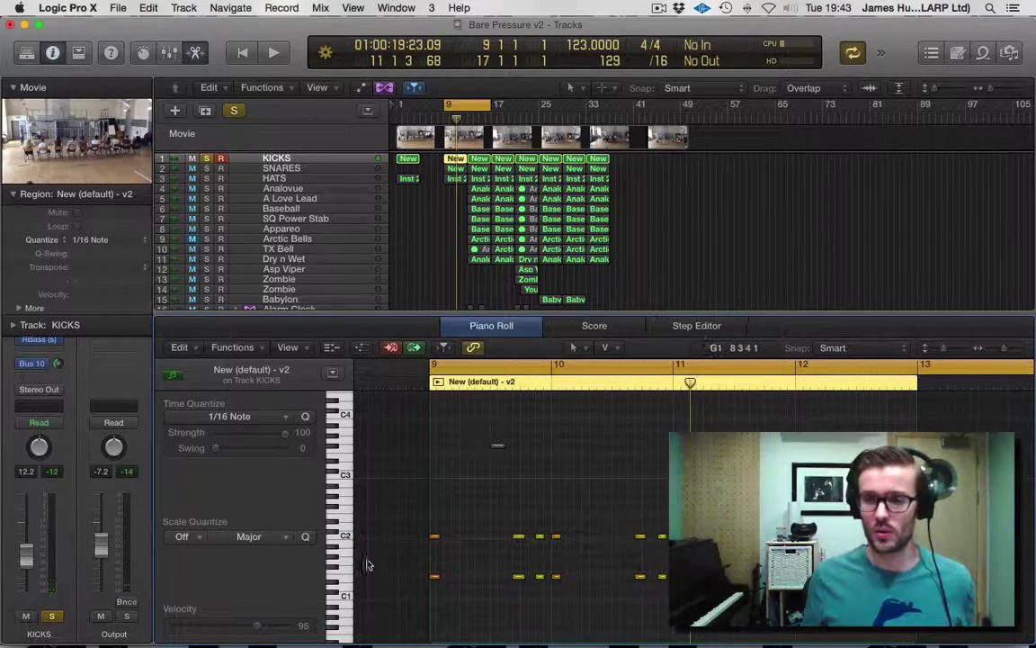
- Lower the last-beat E1 kick notes in bars 9, 10 and 11 together to D#1, and play the result
left_click(540, 576)
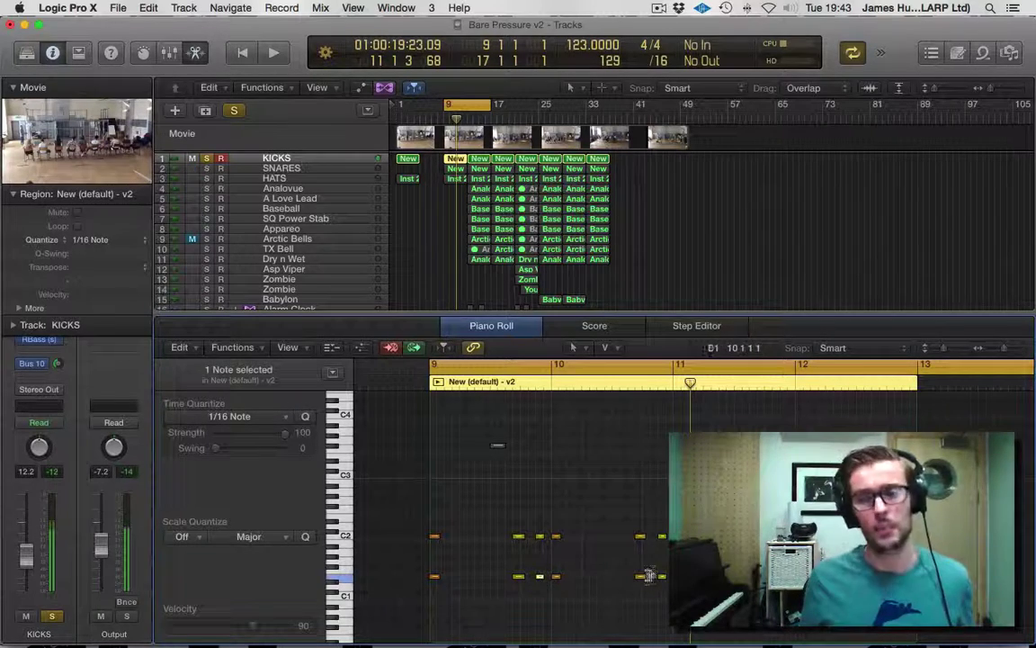
left_click(662, 575)
left_click(783, 576, "shift")
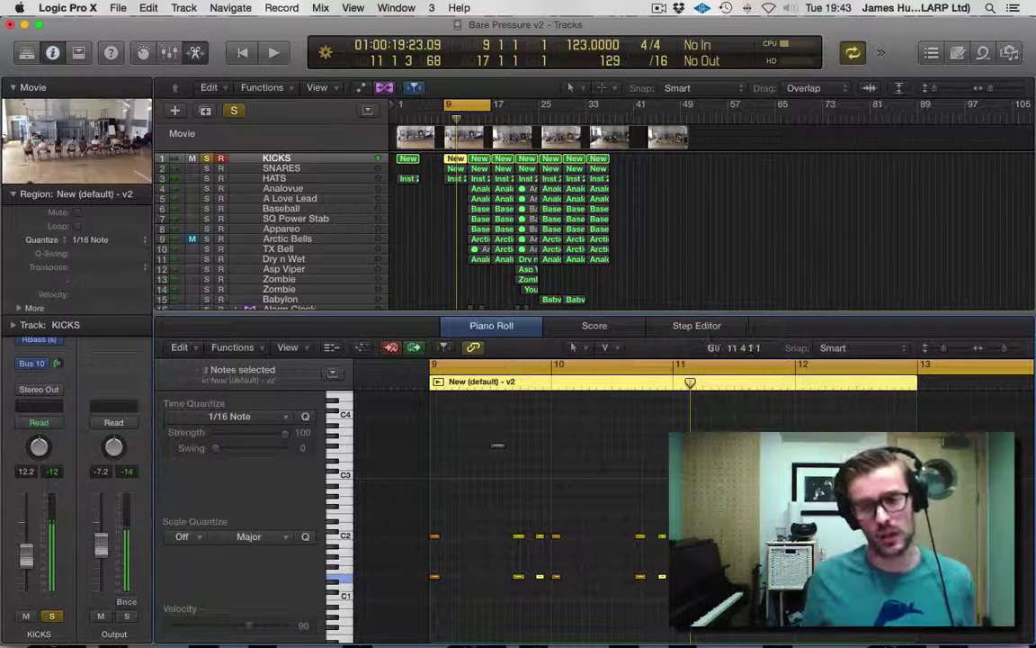
mouse_move(540, 578)
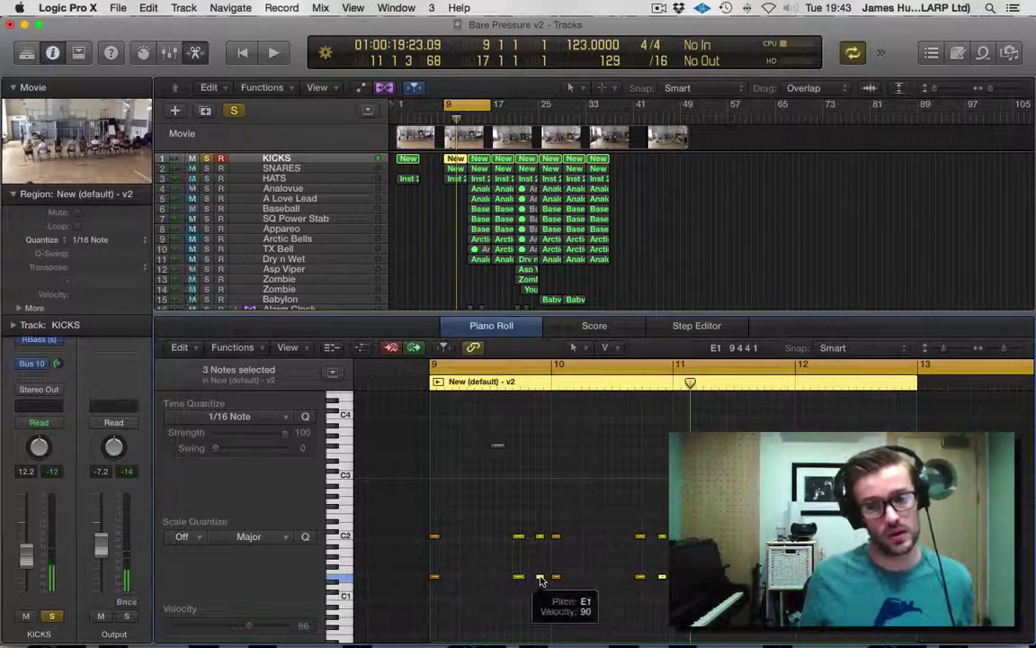
left_click_drag(540, 578, 540, 581)
left_click(539, 582)
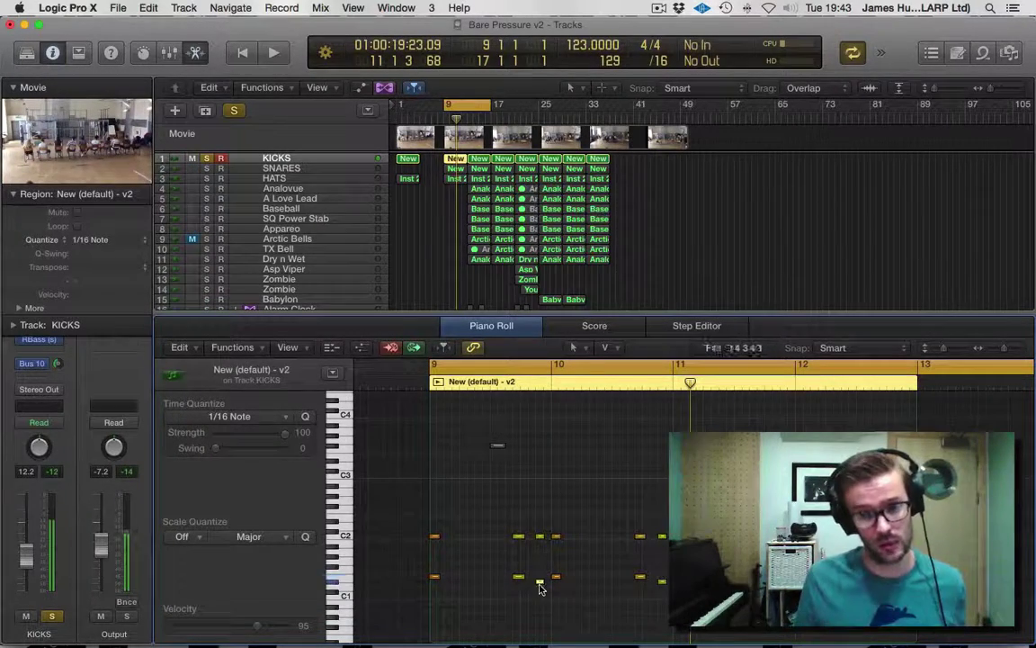
left_click(594, 602)
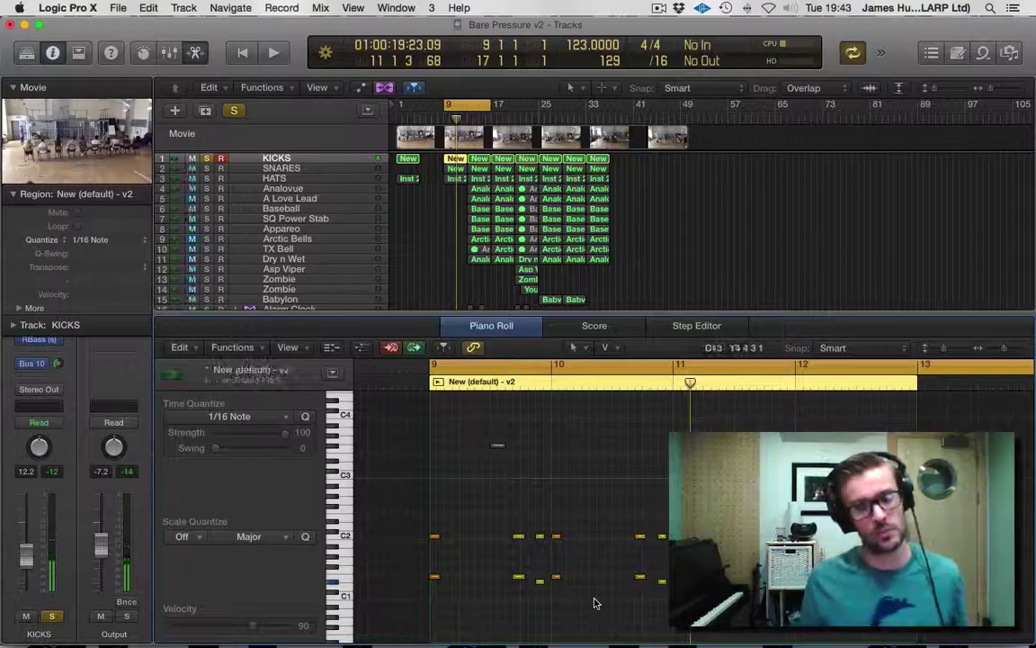
key("space")
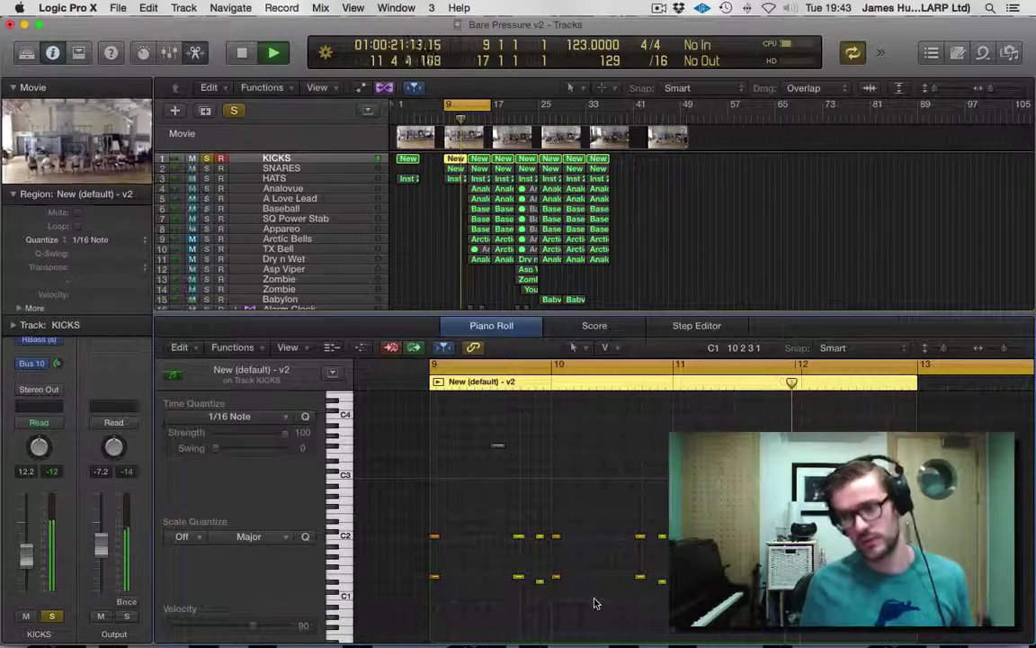
key("space")
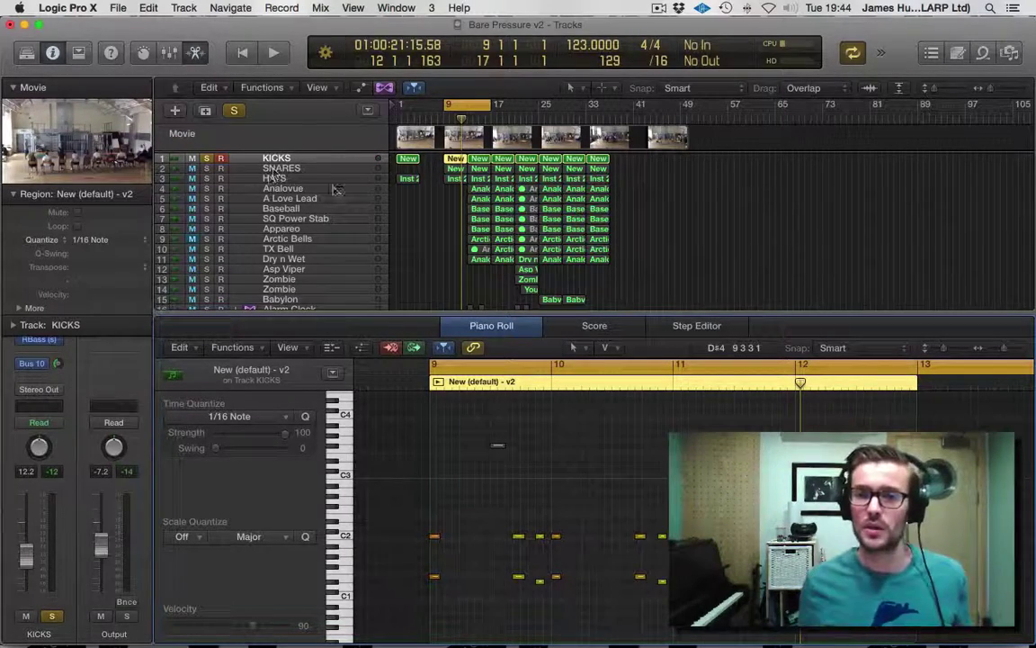
- Select the HATS track, soloing it in place of KICKS, and play its pattern
left_click(310, 178)
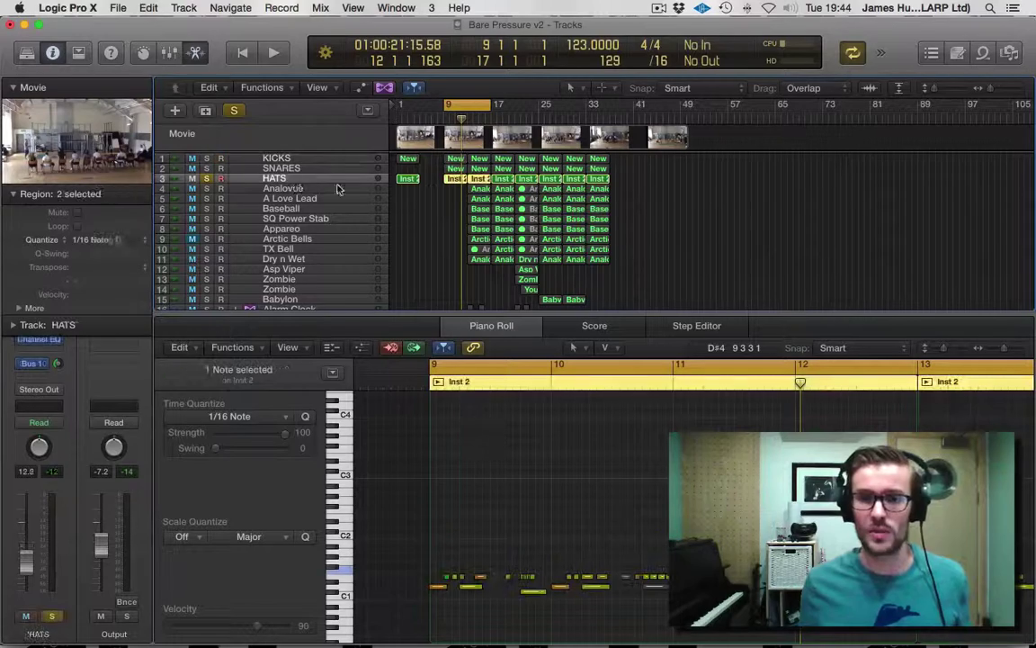
key("space")
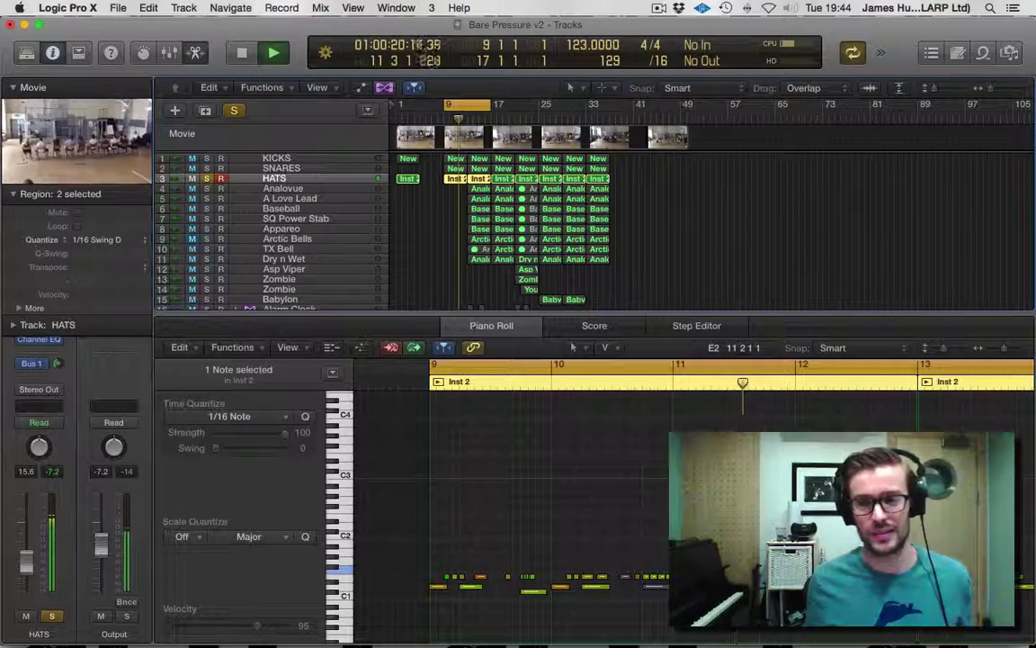
key("space")
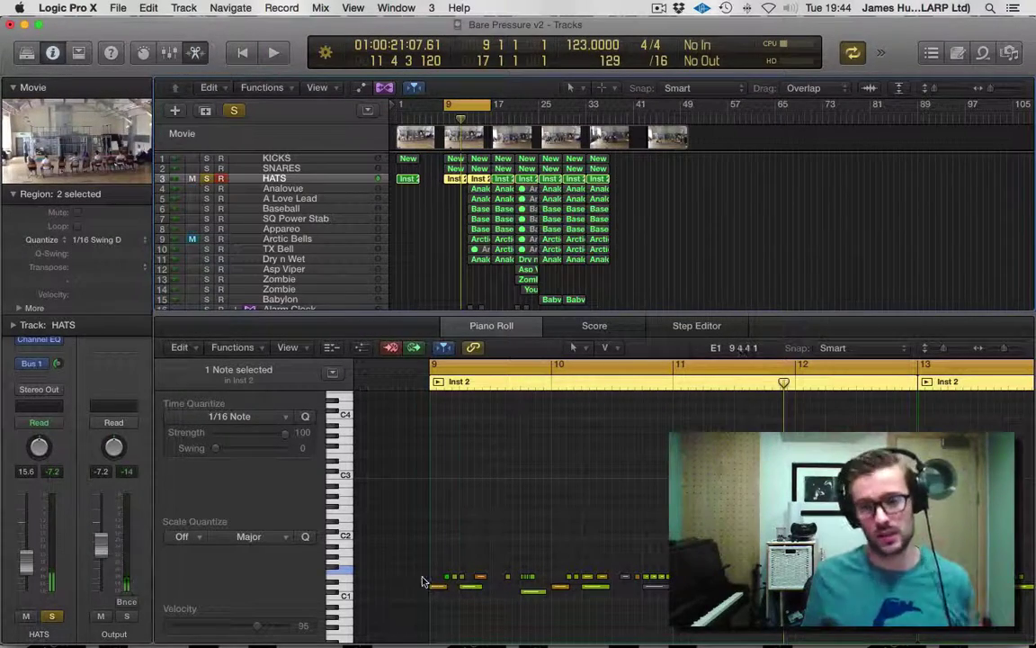
- Highlight the row of E1 hat notes across the HATS regions, and clear the selection
left_click_drag(430, 595, 1025, 440)
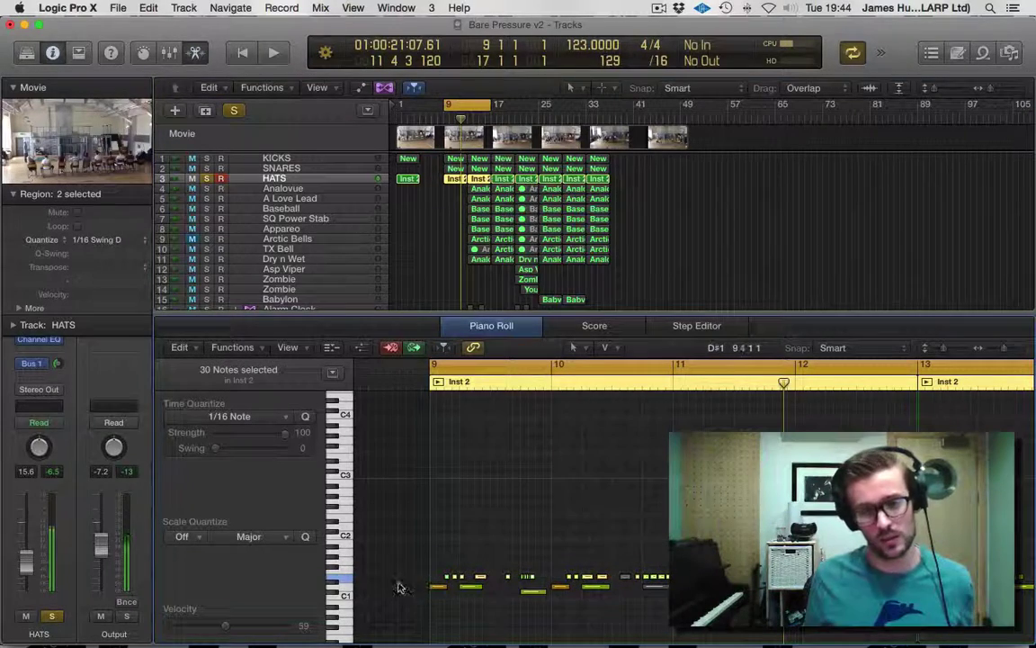
left_click_drag(558, 540, 592, 627)
left_click(591, 627)
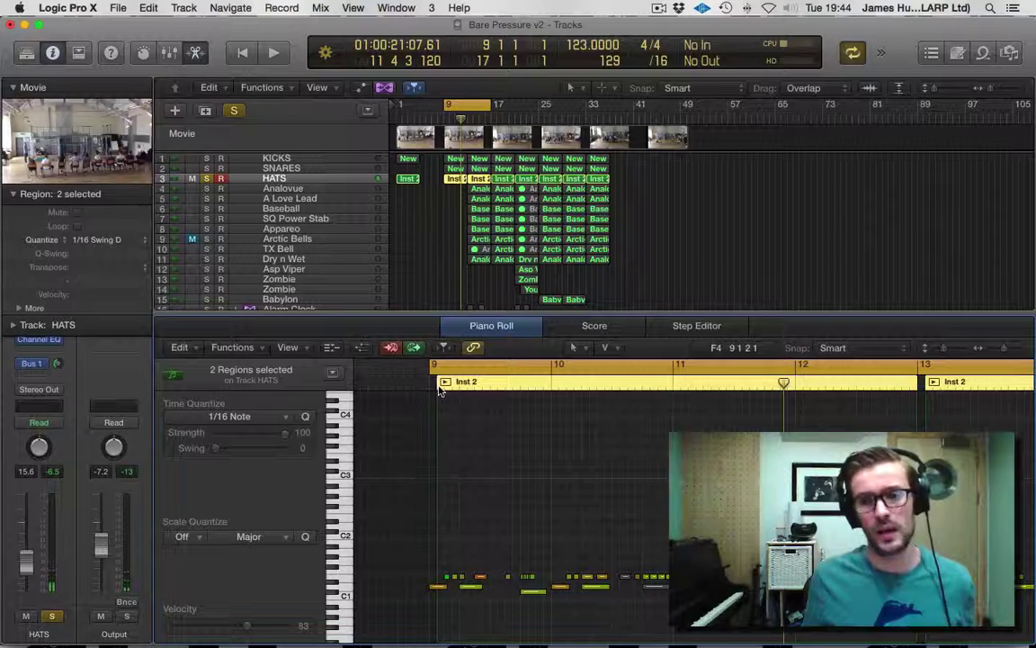
- Raise the E1 hat note at 9 1 4 to F1 and lower the E1 note in beat 2 of bar 9 to D#1
left_click(456, 579)
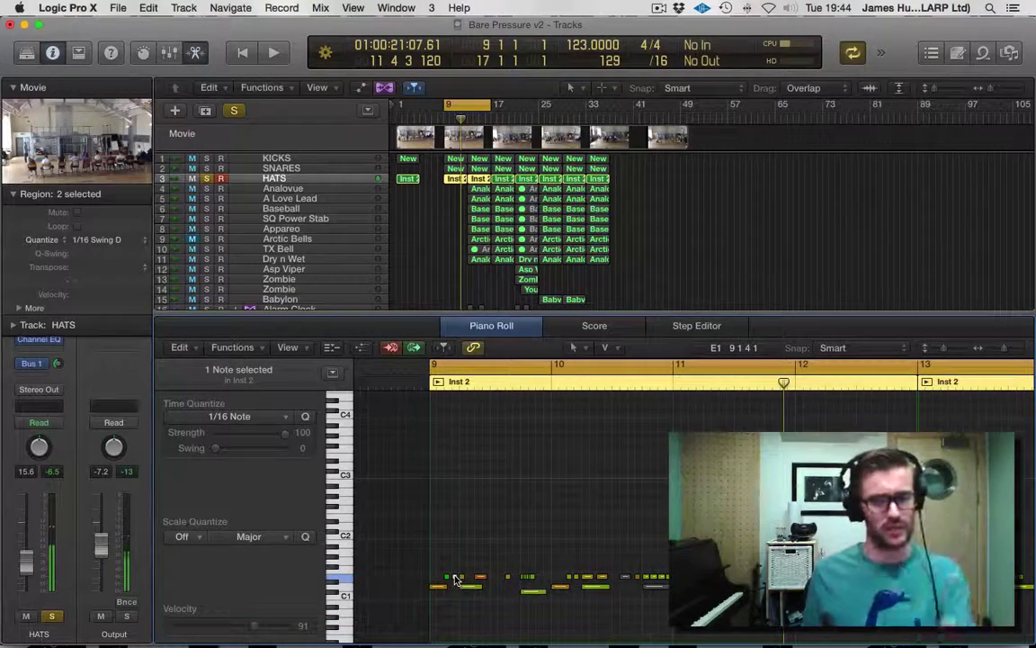
mouse_move(456, 579)
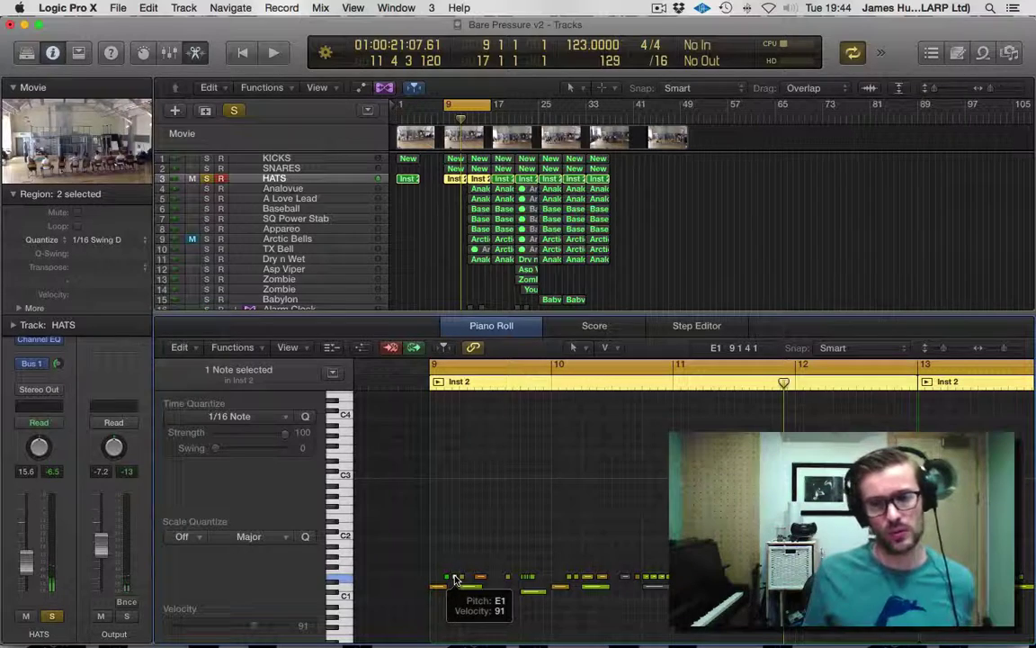
left_click(456, 579)
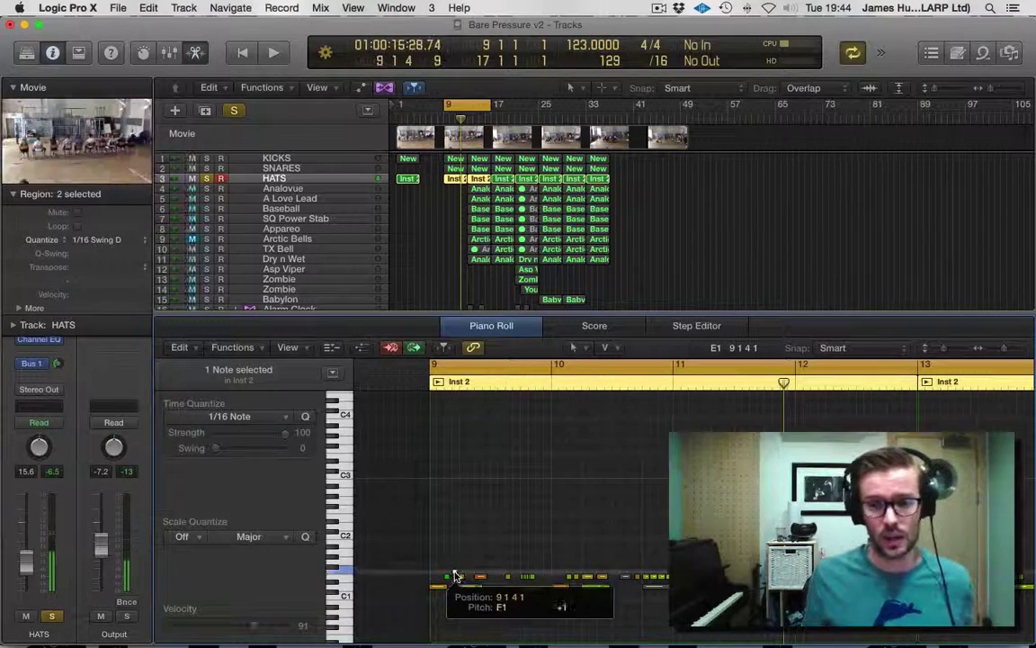
left_click_drag(456, 579, 483, 576)
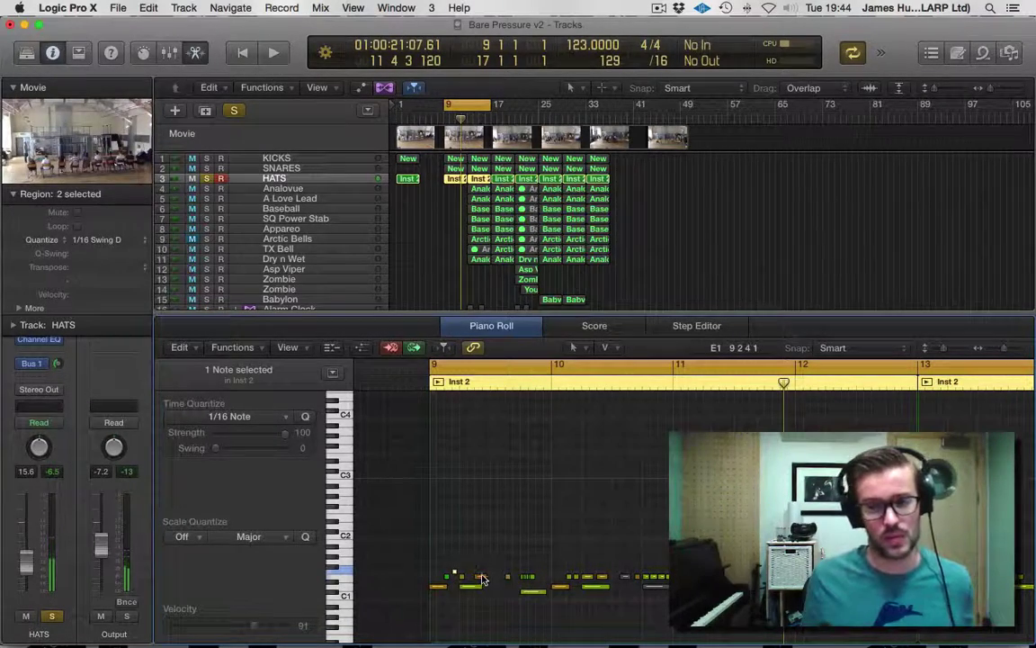
- Raise the E1 hat notes at 10 1 4 and 10 4 1 to G1 and lower the one at 10 2 1 to C1
left_click(578, 576)
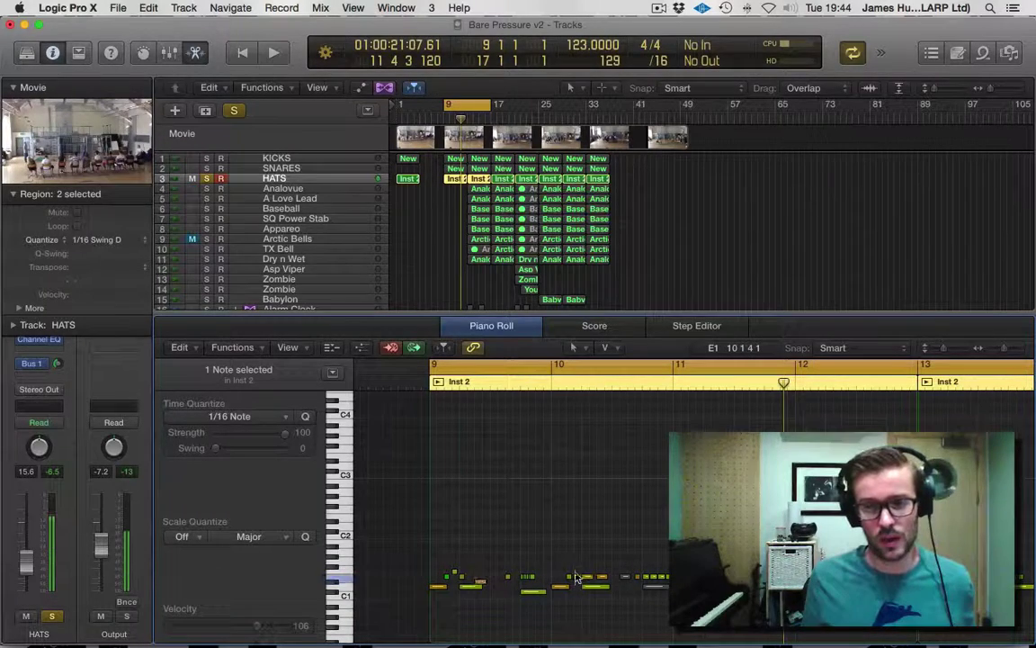
mouse_move(577, 577)
left_mouse_down()
mouse_move(578, 564)
mouse_move(586, 595)
left_mouse_up()
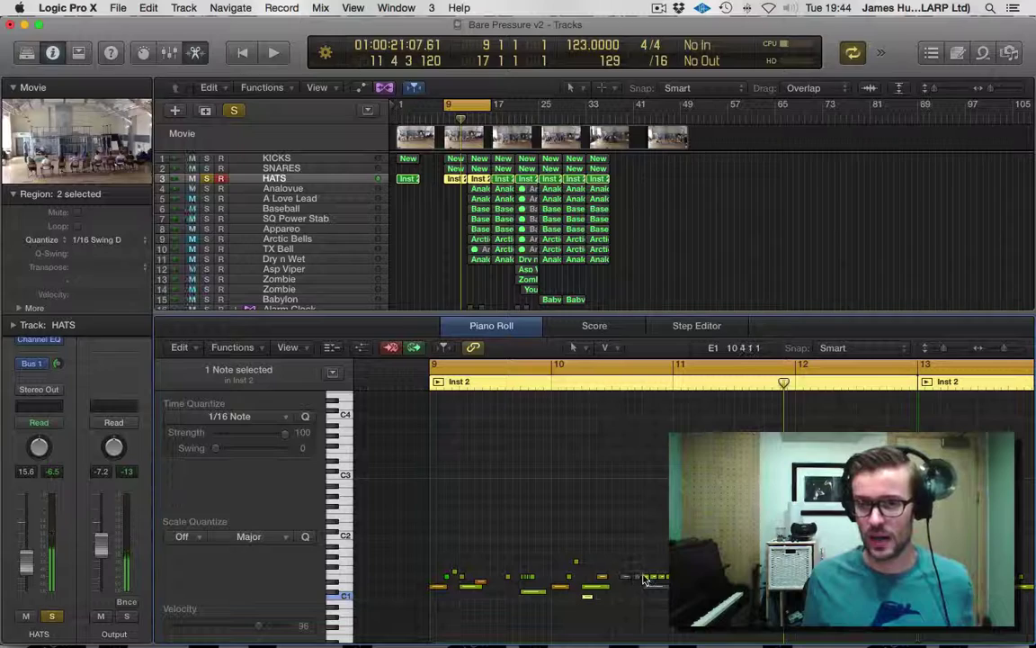
left_click_drag(644, 580, 646, 564)
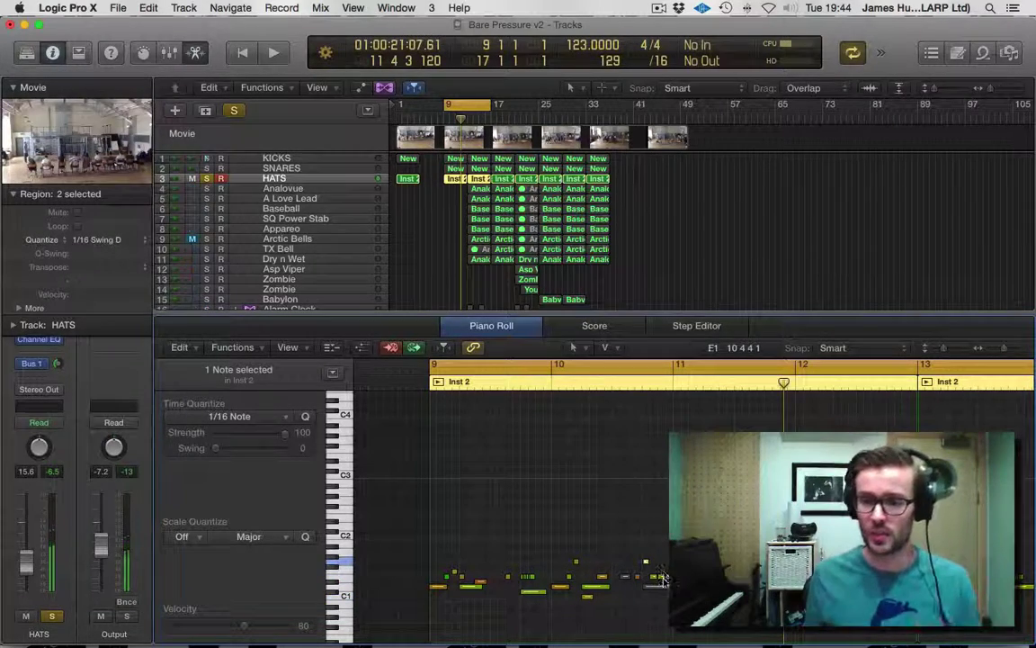
- Raise an E1 hat note in bar 12 to F#1 and play the edited hat pattern
left_click(663, 579)
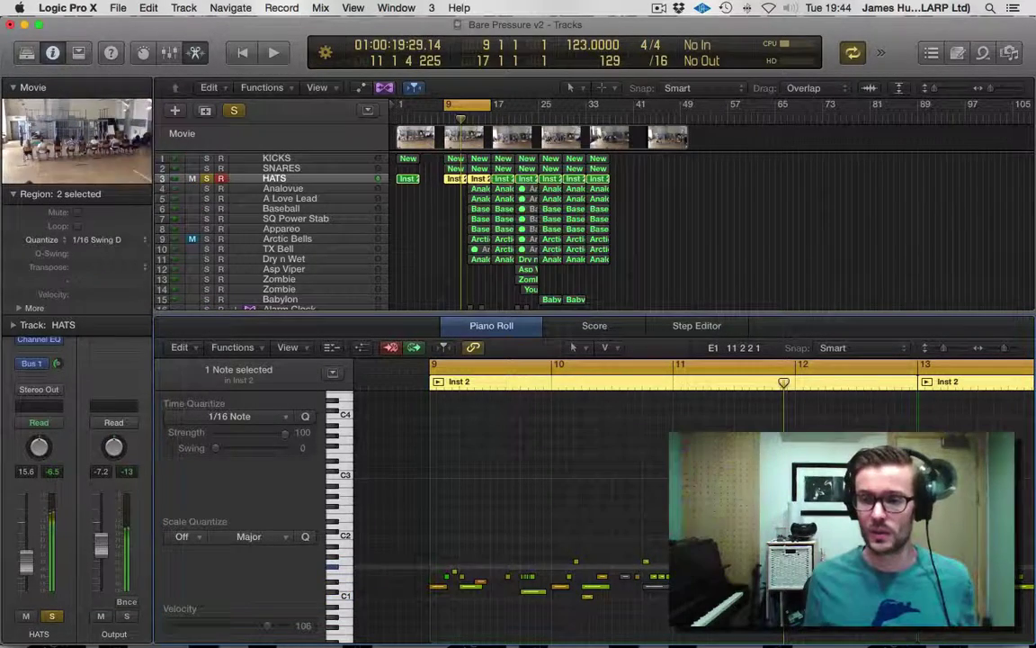
left_click(832, 564)
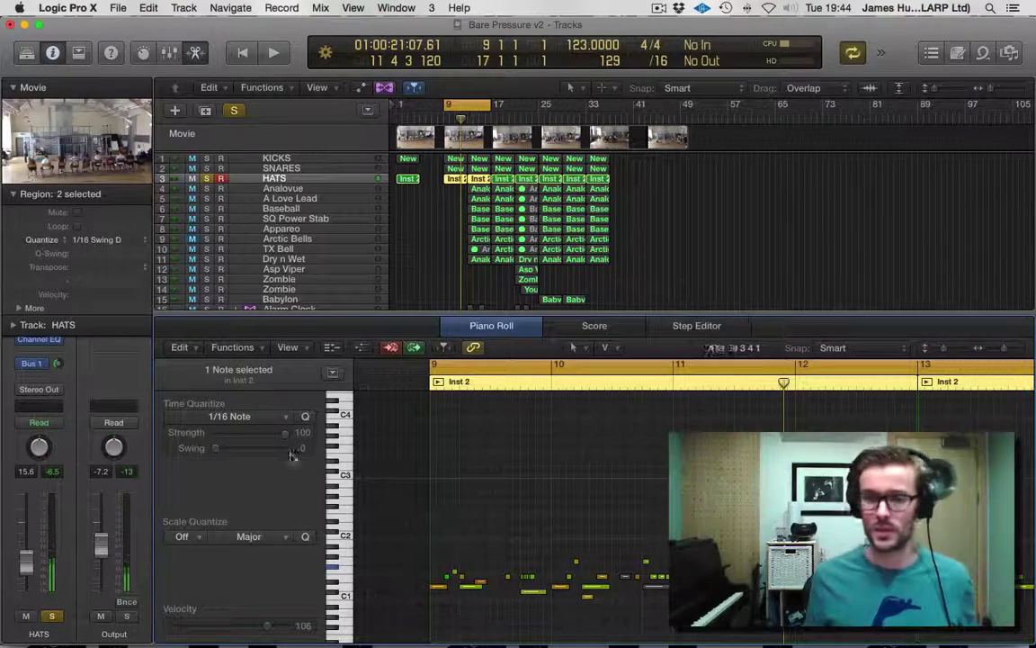
key("space")
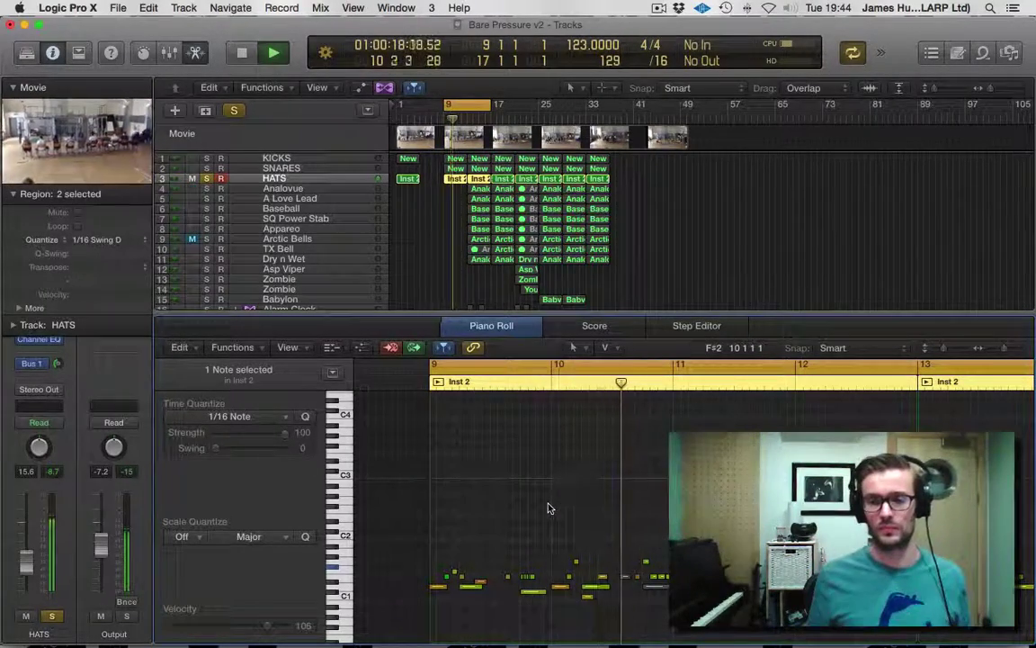
key("space")
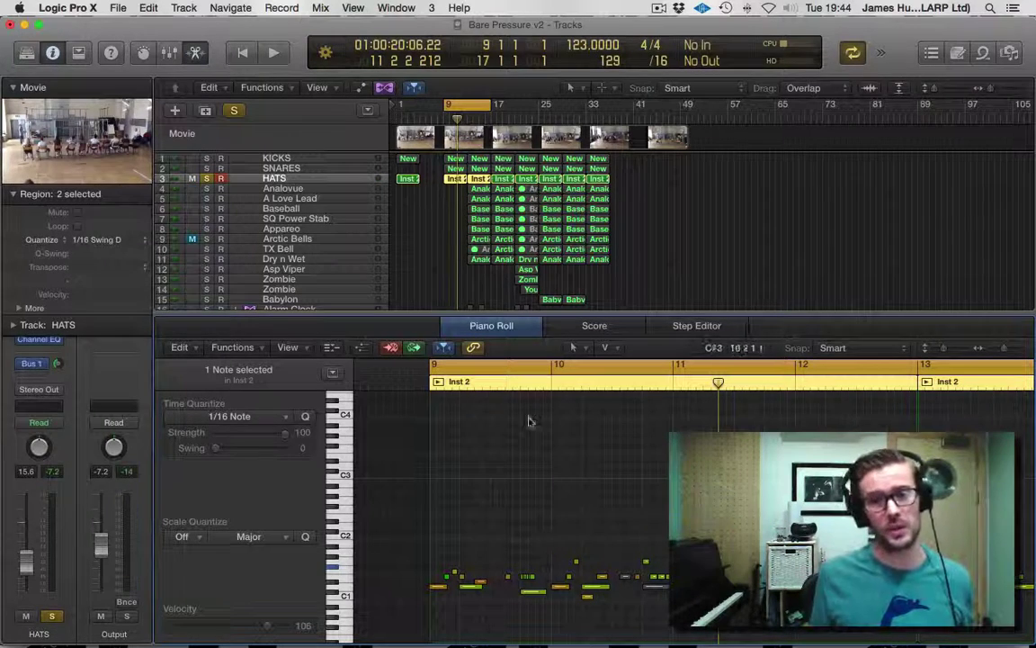
- Solo KICKS and SNARES alongside HATS and play them together with the cycle range moved to bars 13 to 17
left_click(206, 157)
left_click(206, 168)
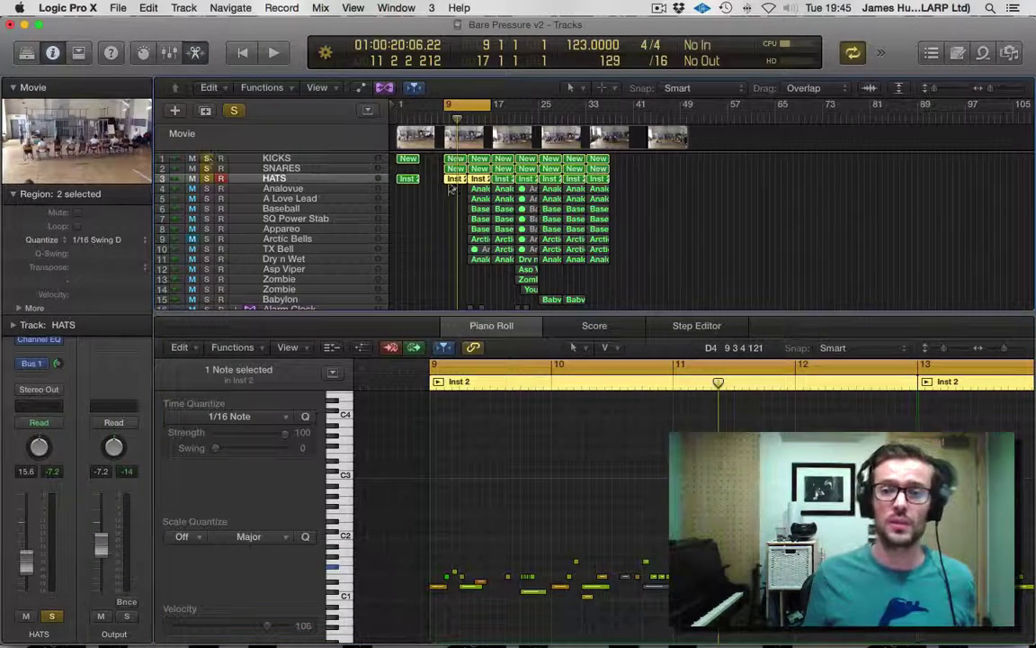
left_click_drag(445, 106, 469, 105)
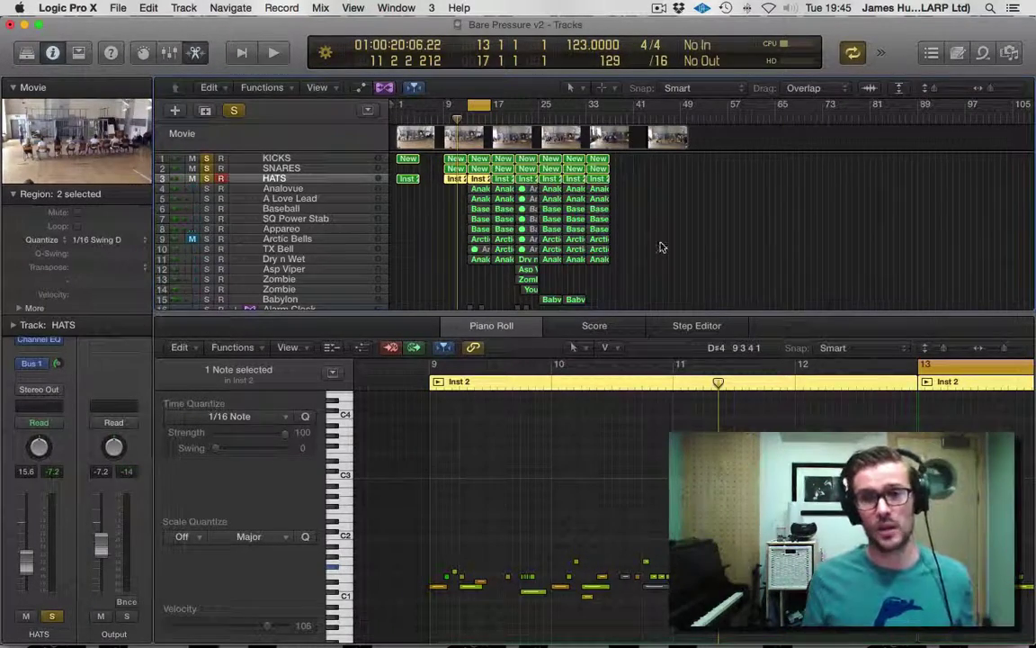
key("space")
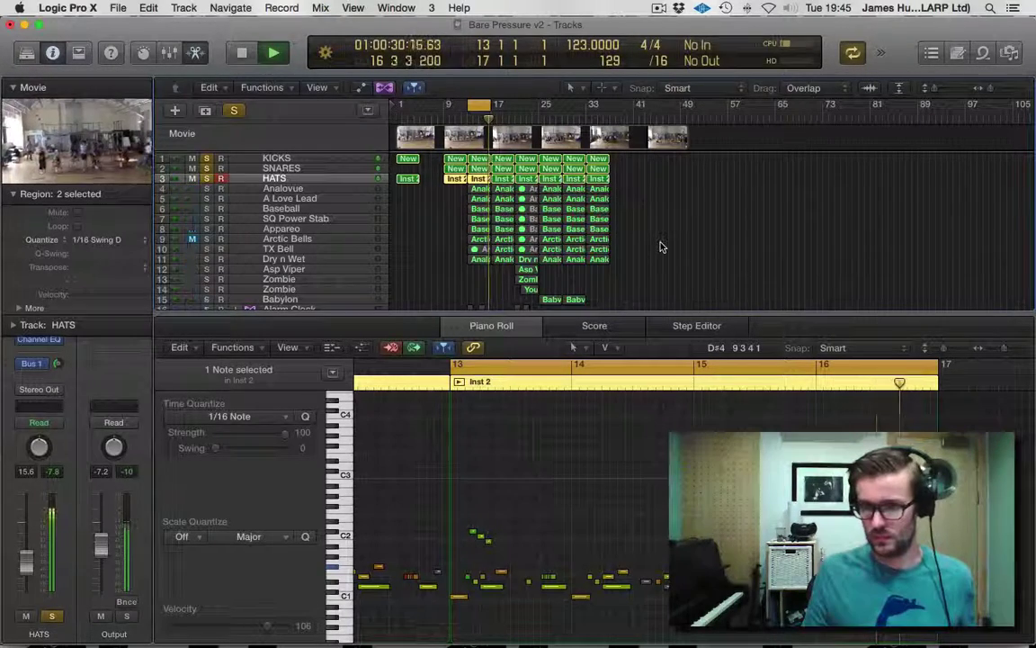
key("space")
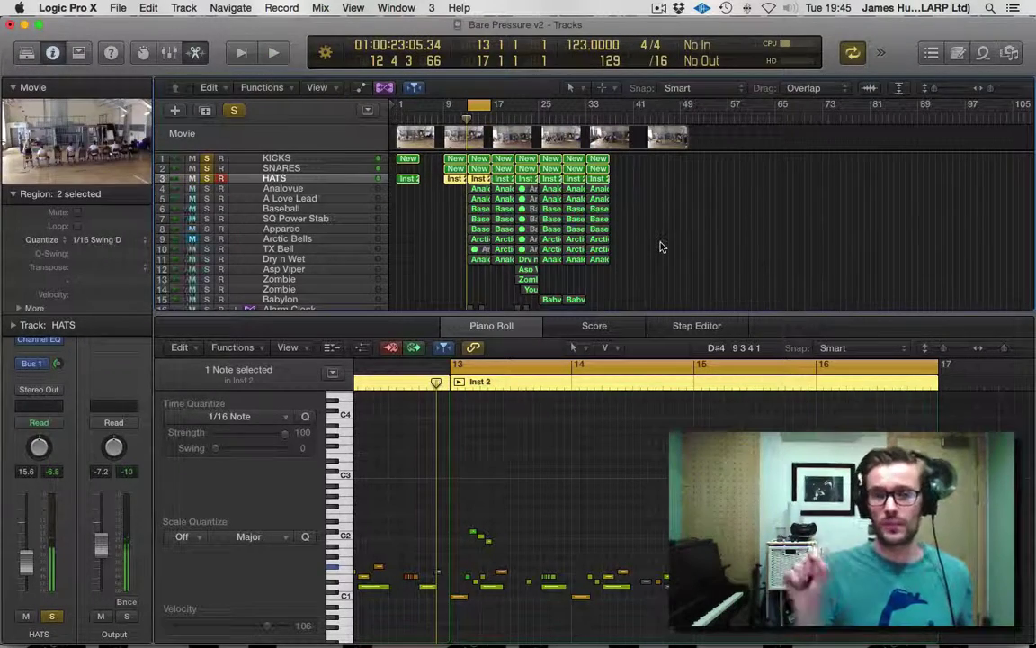